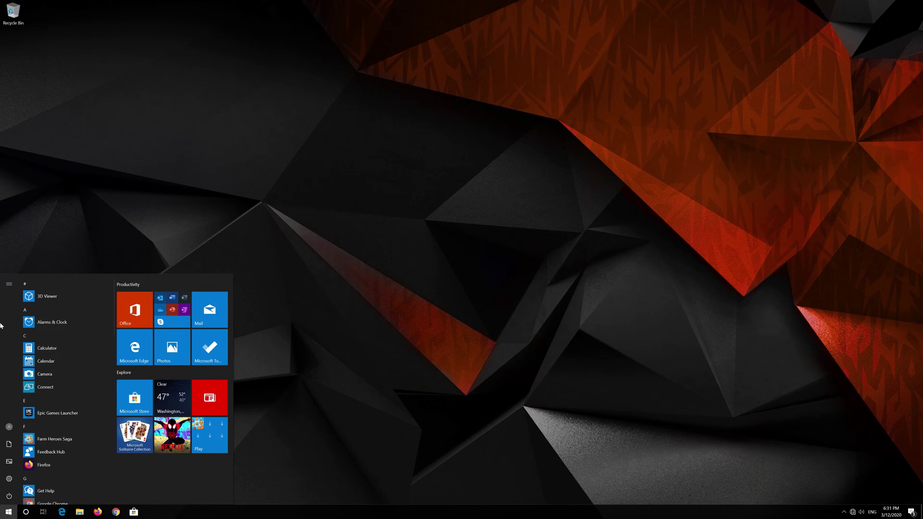
Run the Internet Connections troubleshooter from the Update & Security troubleshooting settings
{"action": "mouse_move", "coordinate": [21, 481]}
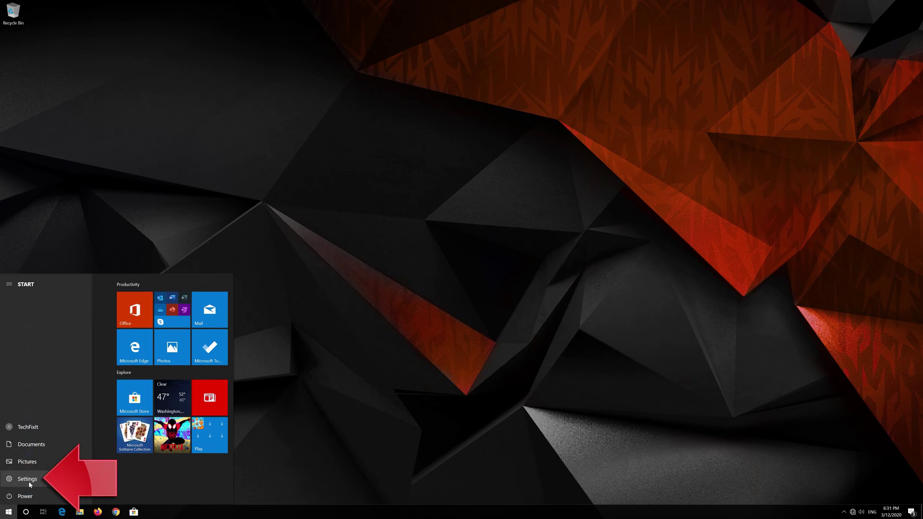
{"action": "left_click", "coordinate": [64, 481]}
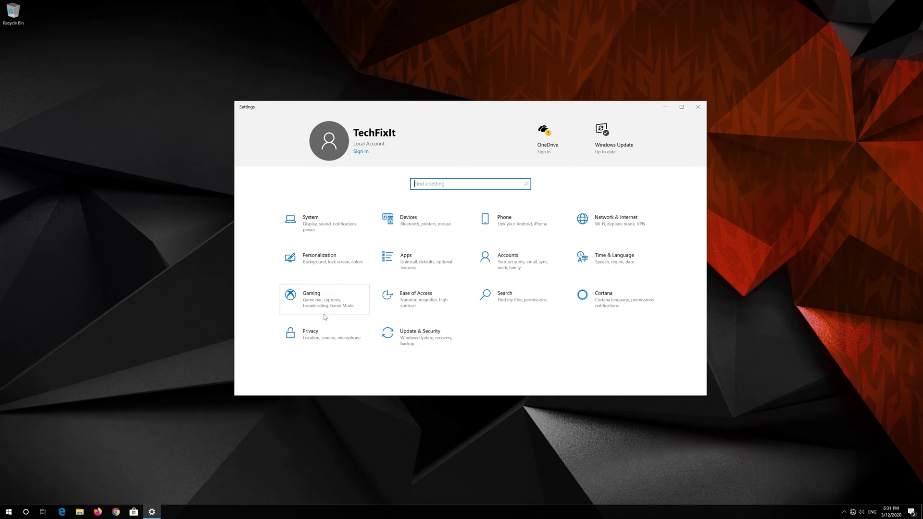
{"action": "left_click", "coordinate": [411, 343]}
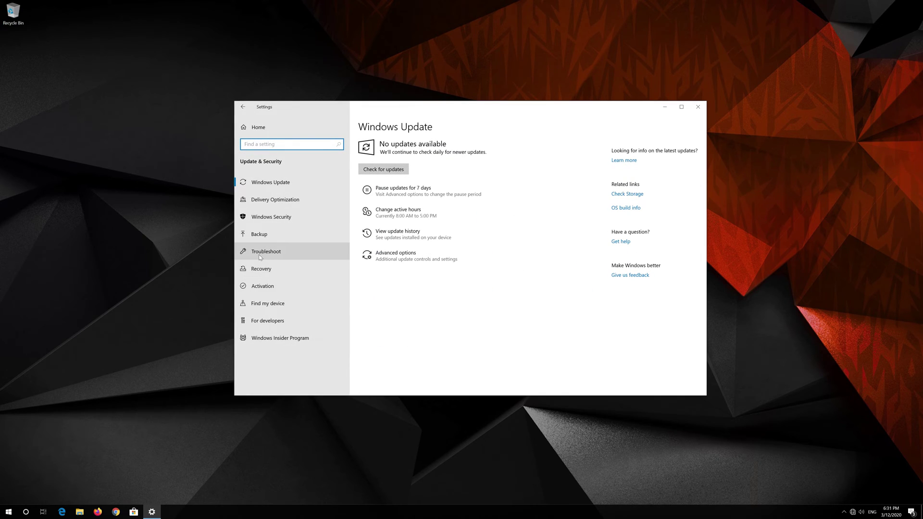
{"action": "left_click", "coordinate": [299, 254]}
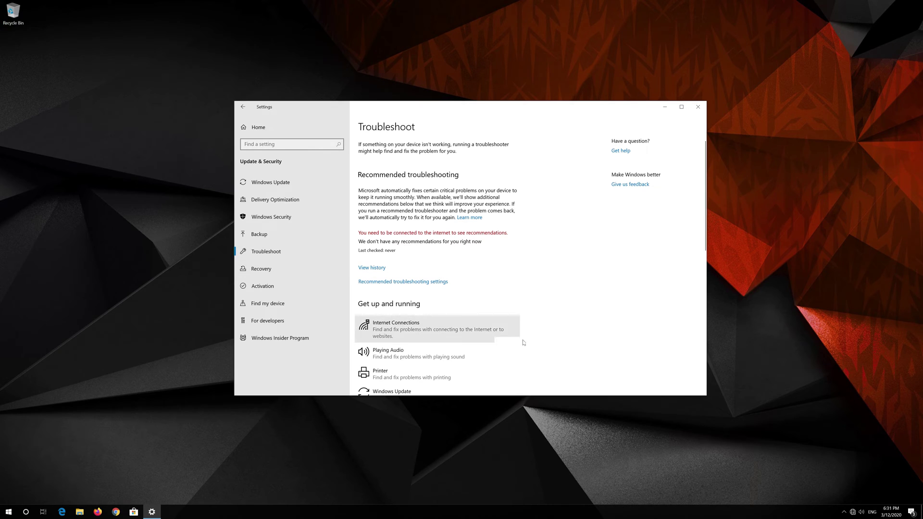
{"action": "left_click", "coordinate": [434, 333]}
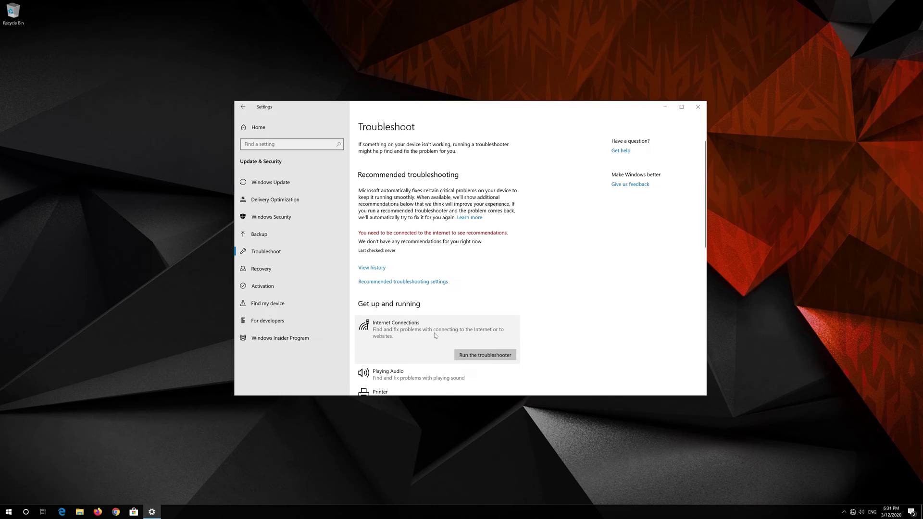
{"action": "left_click", "coordinate": [487, 354]}
{"action": "left_click", "coordinate": [482, 353]}
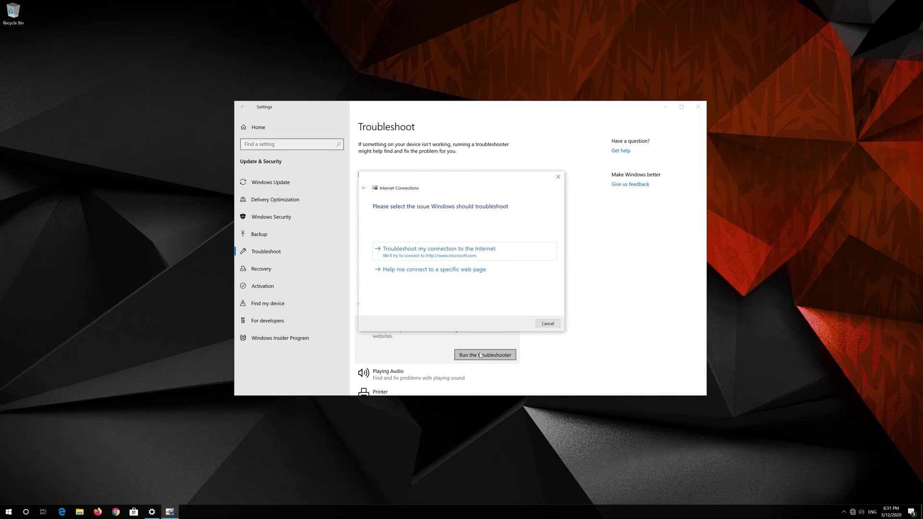
Troubleshoot the connection to the Internet, apply the repairs as an administrator, and close the troubleshooter and Settings
{"action": "left_click", "coordinate": [477, 254]}
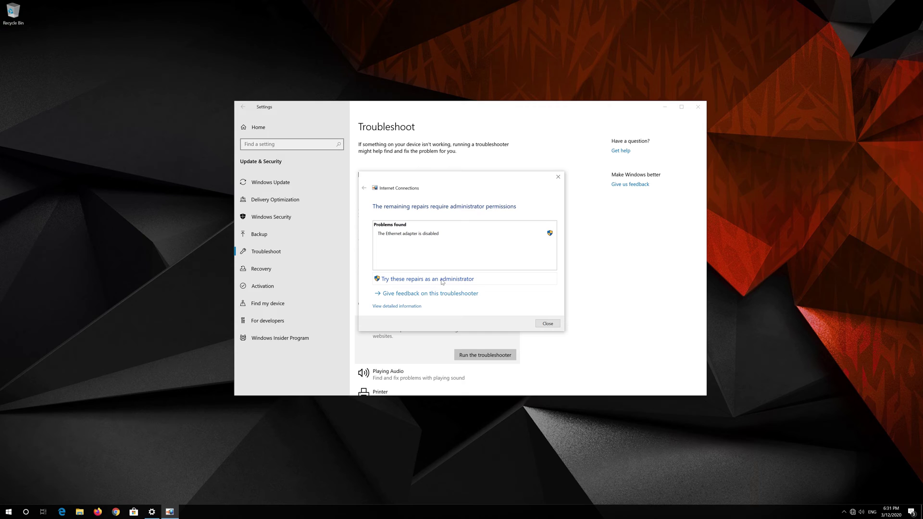
{"action": "left_click", "coordinate": [461, 280]}
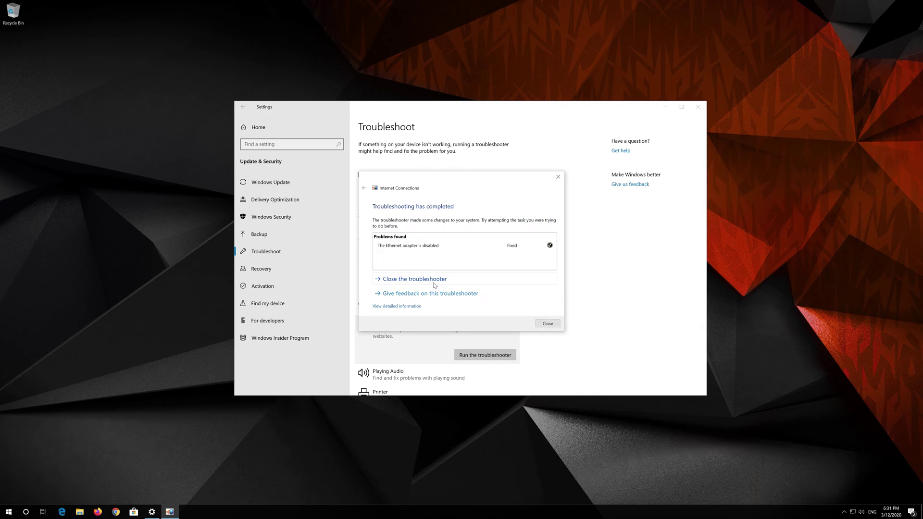
{"action": "left_click", "coordinate": [460, 280]}
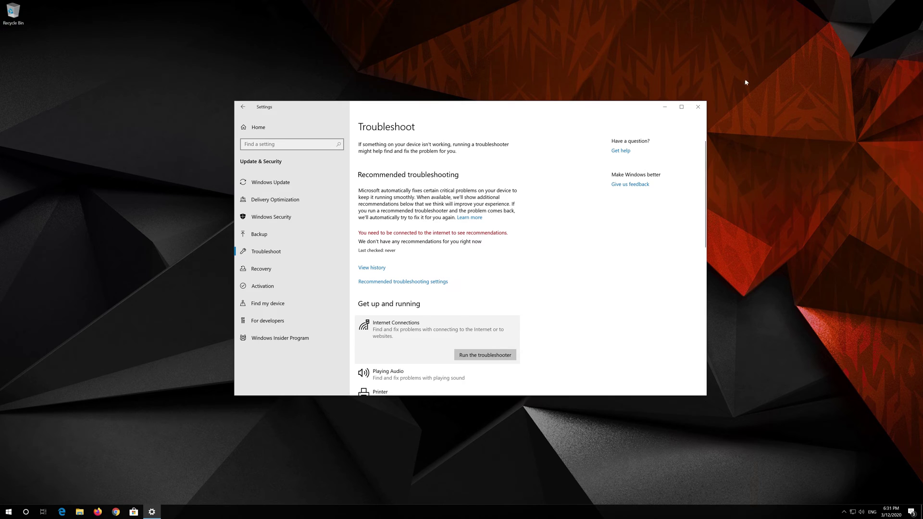
{"action": "left_click", "coordinate": [698, 107]}
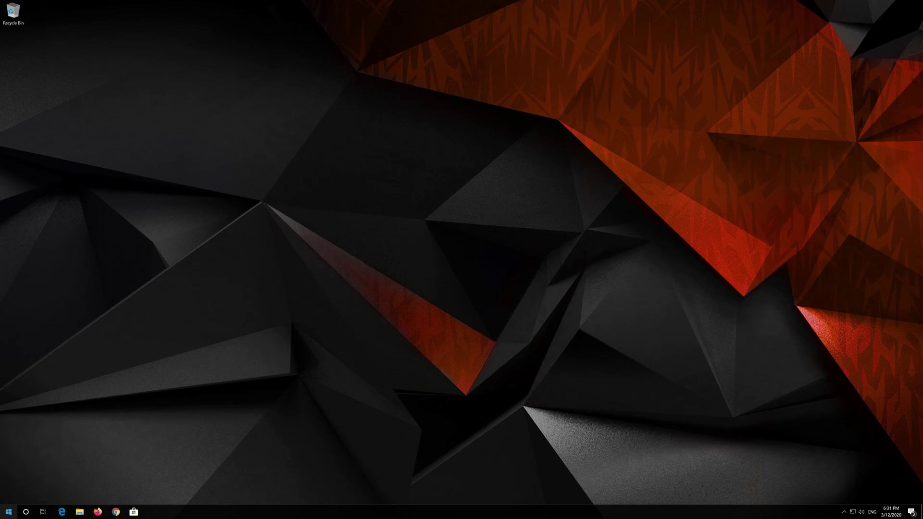
Open the Network reset page from the Network & Internet status settings
{"action": "key", "text": "super"}
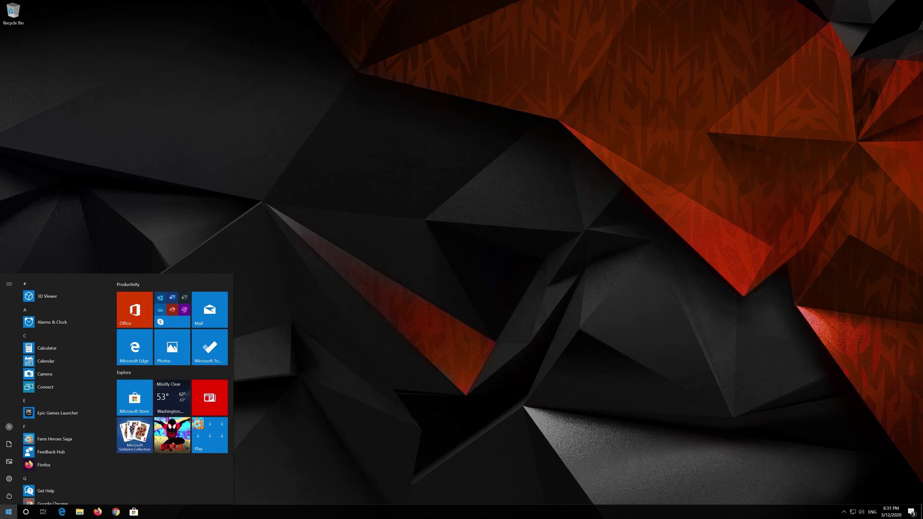
{"action": "mouse_move", "coordinate": [12, 479]}
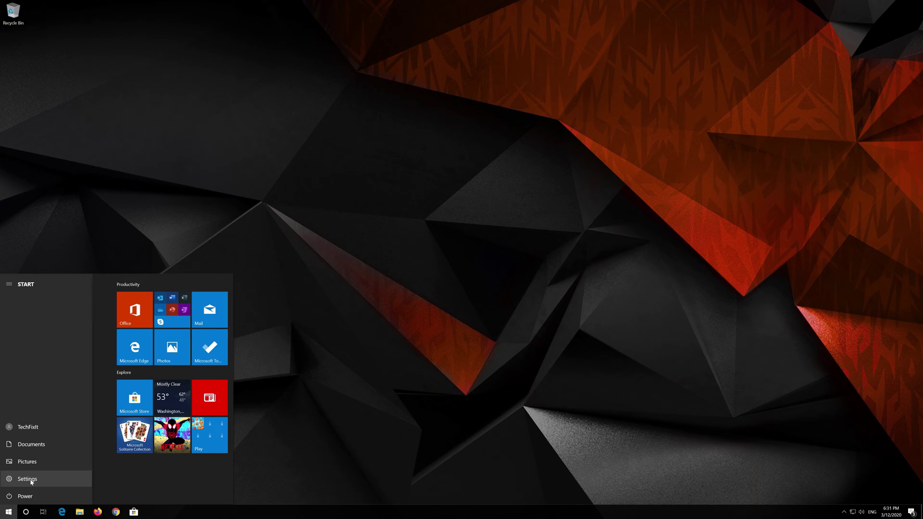
{"action": "left_click", "coordinate": [29, 480]}
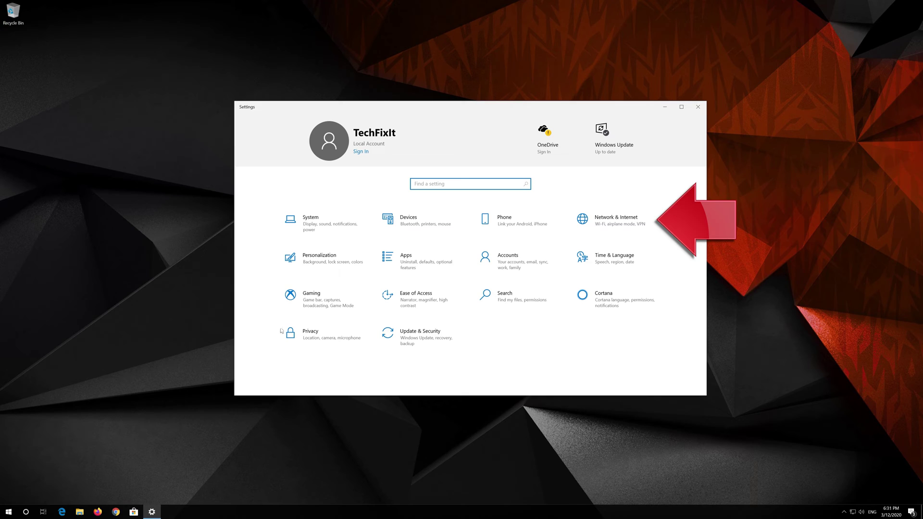
{"action": "left_click", "coordinate": [614, 224]}
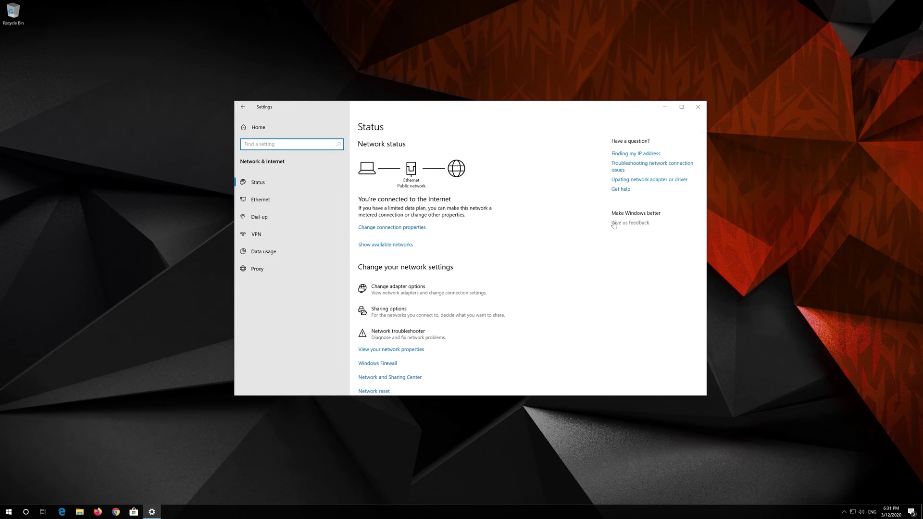
{"action": "scroll", "coordinate": [444, 259], "scroll_direction": "down", "scroll_amount": 1}
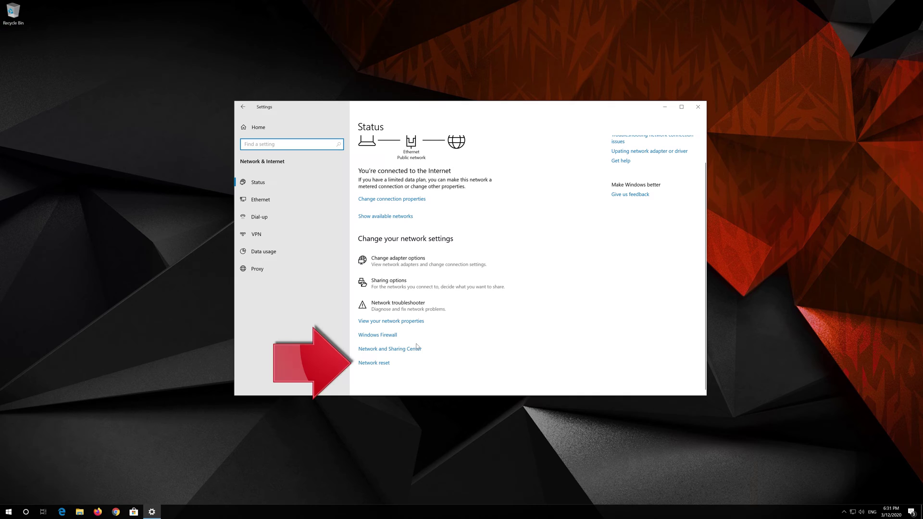
{"action": "left_click", "coordinate": [379, 364]}
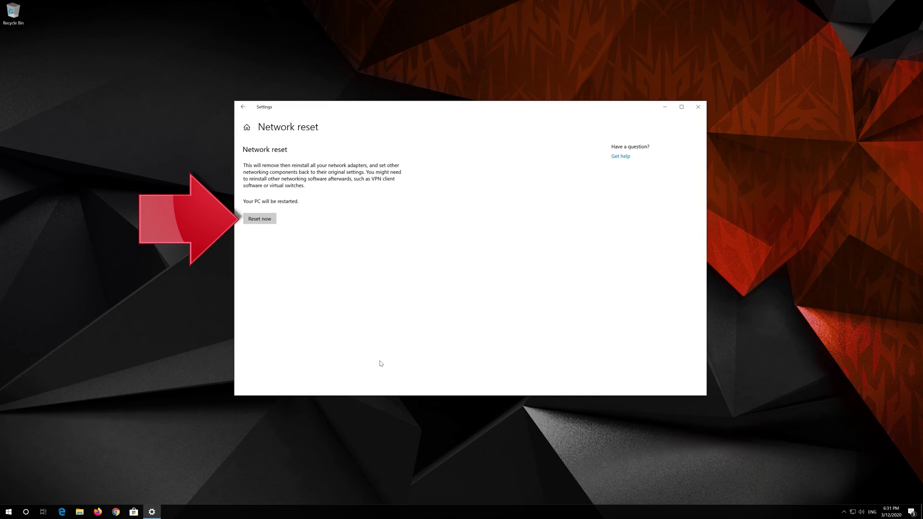
Reset the network settings, confirming the reset, and dismiss the sign-out notice and the Settings window
{"action": "left_click", "coordinate": [253, 221]}
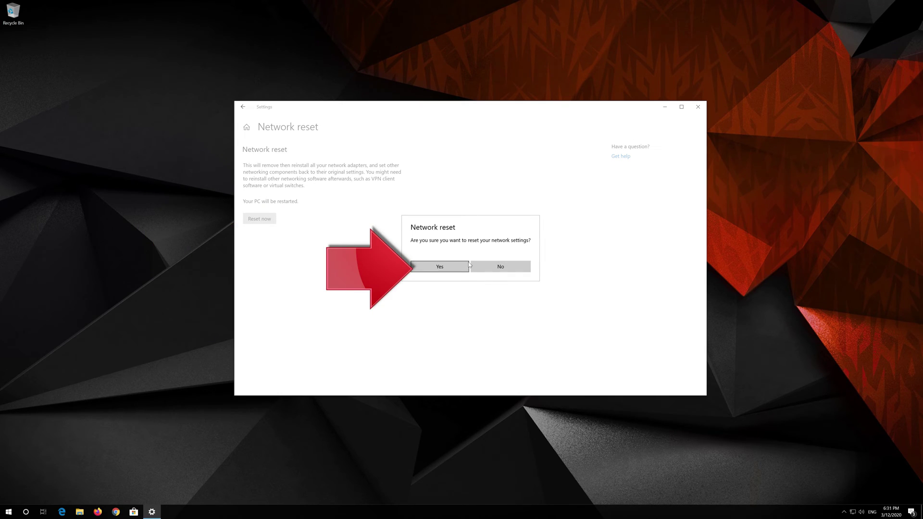
{"action": "left_click", "coordinate": [439, 269]}
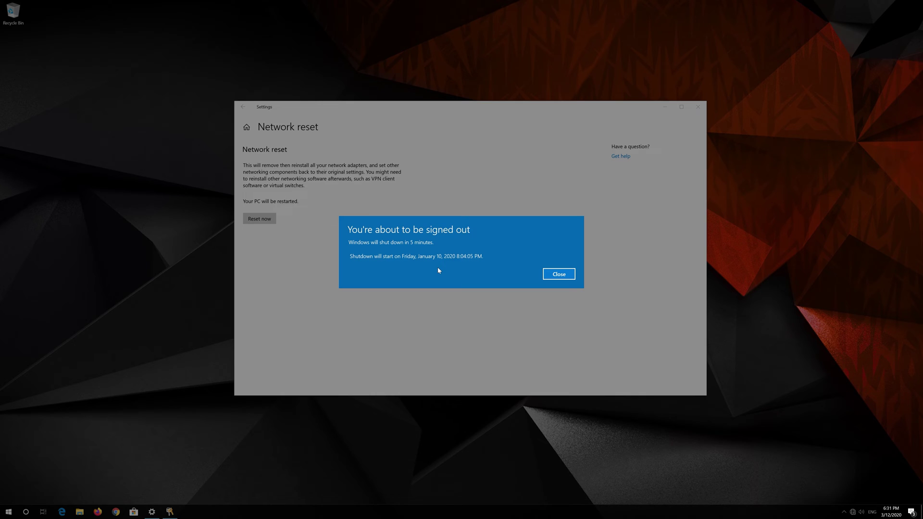
{"action": "left_click", "coordinate": [572, 275]}
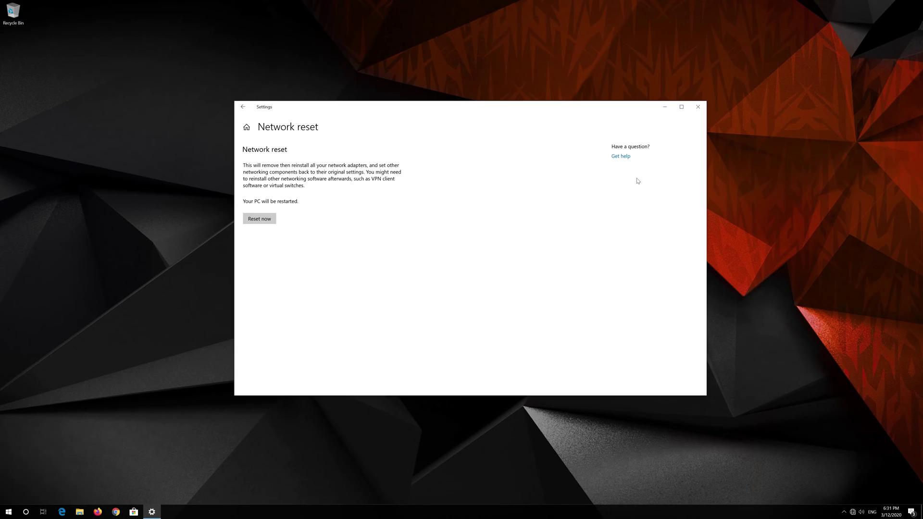
{"action": "left_click", "coordinate": [698, 107]}
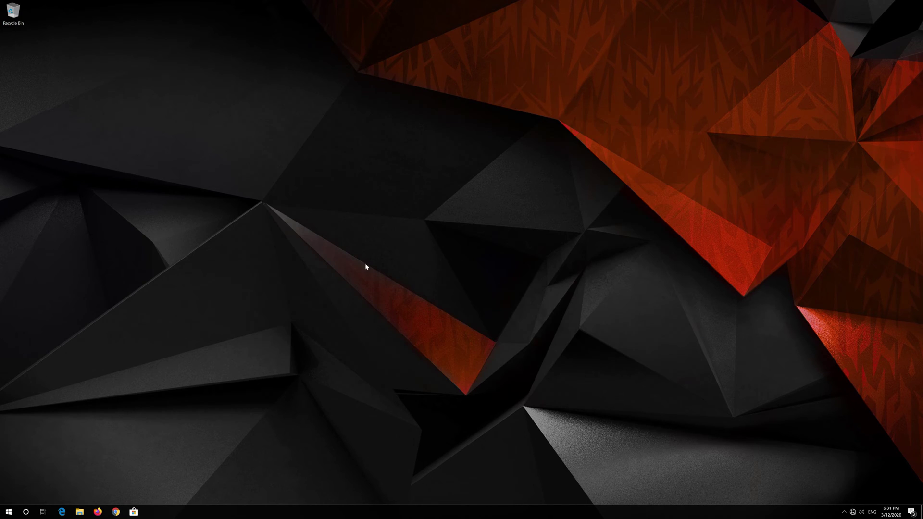
Restart the PC and allow it to be discoverable by other devices on the network
{"action": "left_click", "coordinate": [9, 511]}
{"action": "mouse_move", "coordinate": [4, 499]}
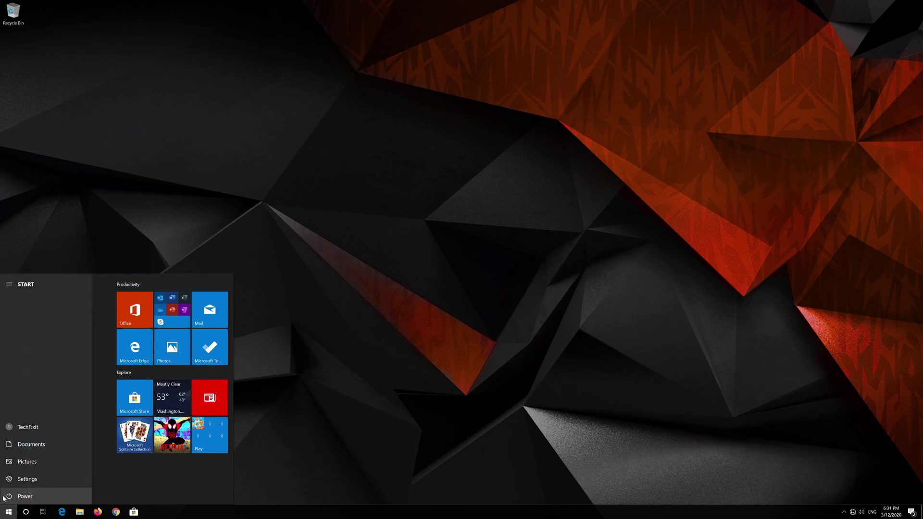
{"action": "left_click", "coordinate": [12, 495]}
{"action": "left_click", "coordinate": [19, 477]}
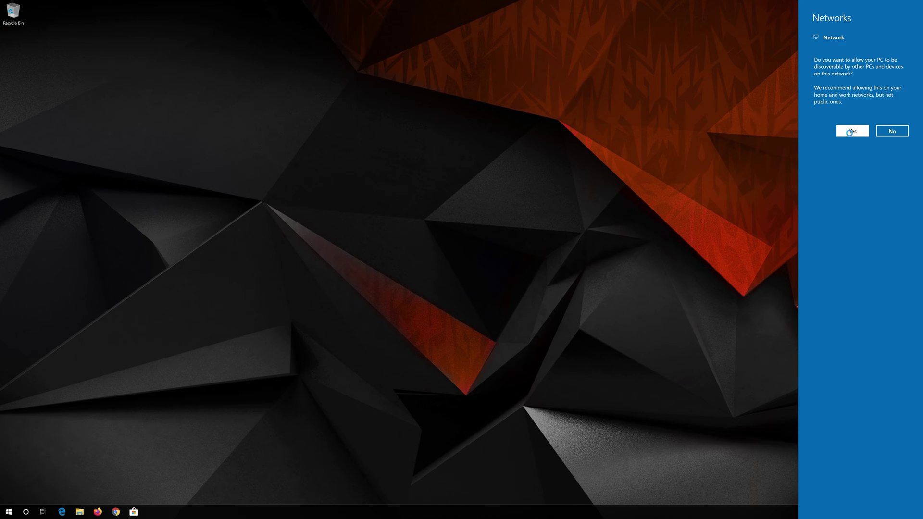
{"action": "left_click", "coordinate": [850, 134]}
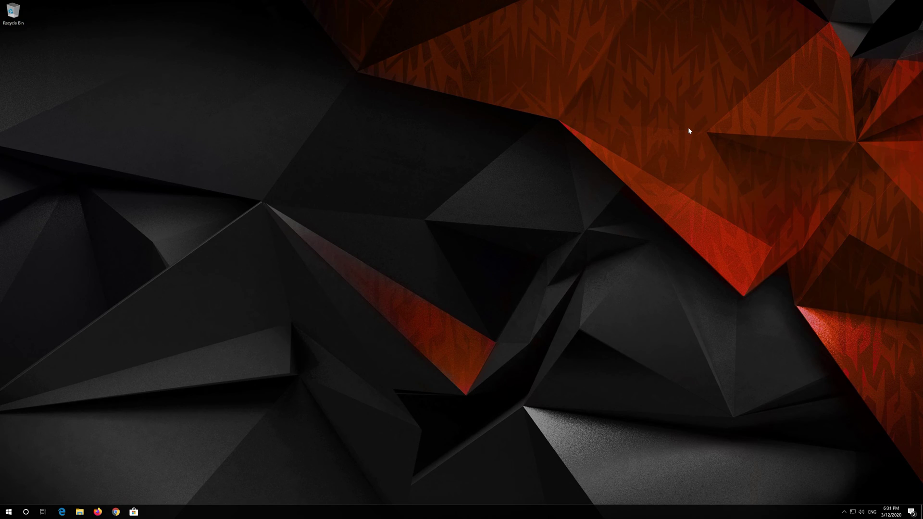
Open the list of network adapters through the Network and Sharing Center in Control Panel
{"action": "key", "text": "super"}
{"action": "type", "text": "control panel"}
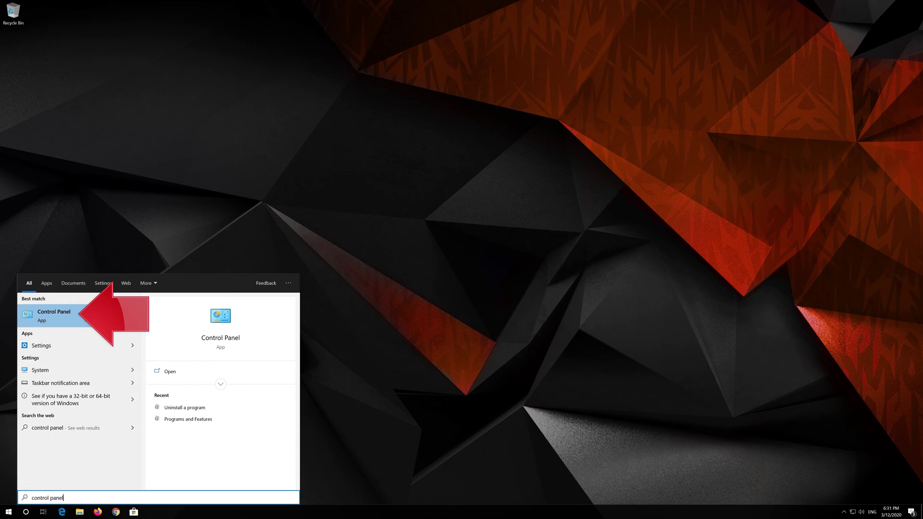
{"action": "left_click", "coordinate": [85, 315]}
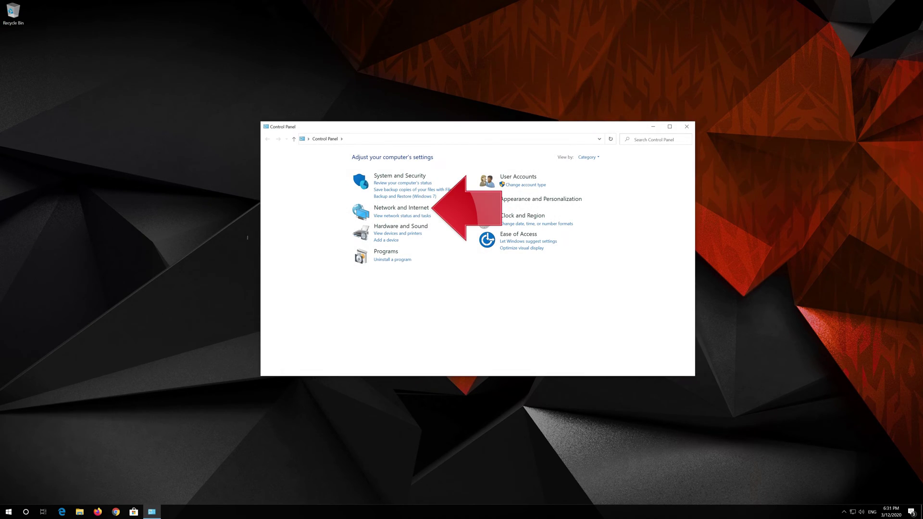
{"action": "left_click", "coordinate": [409, 209]}
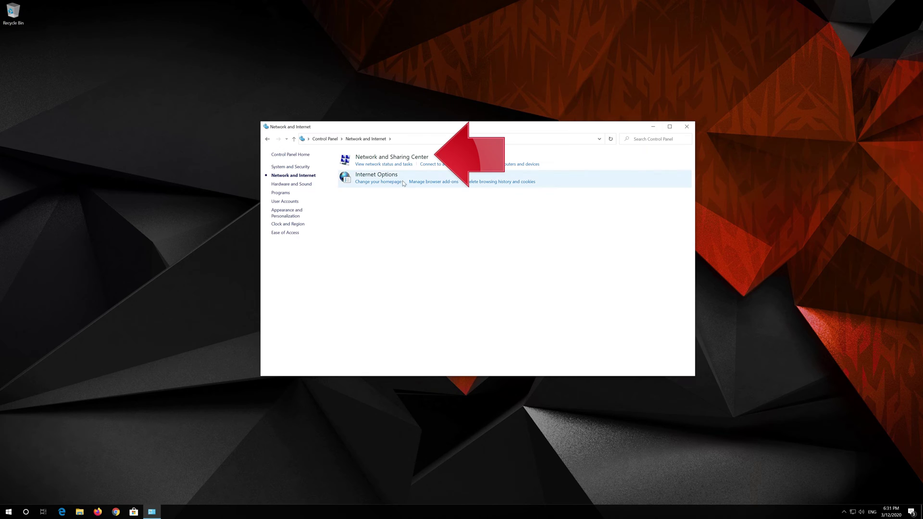
{"action": "left_click", "coordinate": [402, 159]}
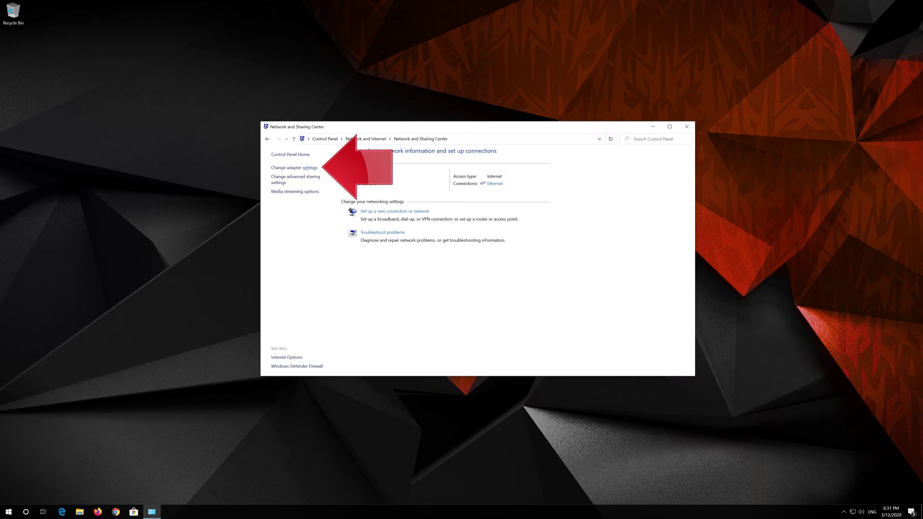
{"action": "left_click", "coordinate": [298, 169]}
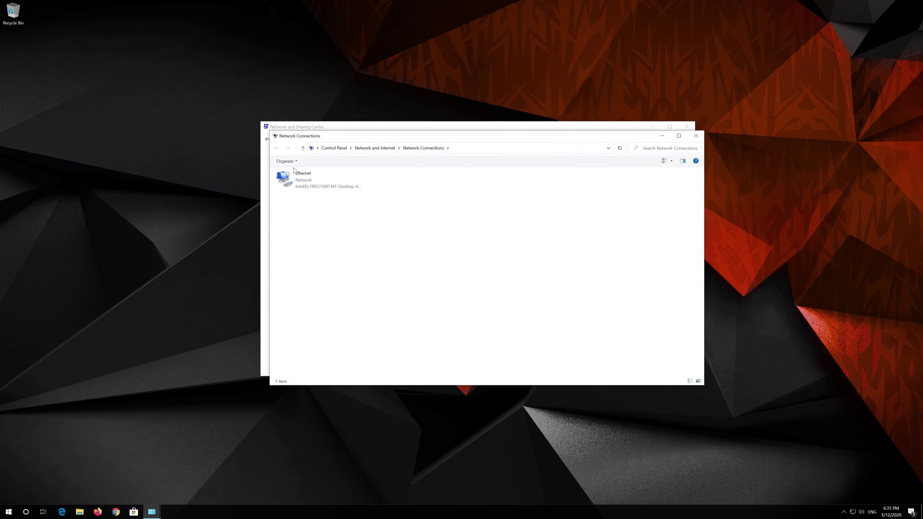
Open the Ethernet adapter's Internet Protocol Version 4 (TCP/IPv4) properties and enable the use of manually specified DNS server addresses
{"action": "left_click", "coordinate": [299, 176]}
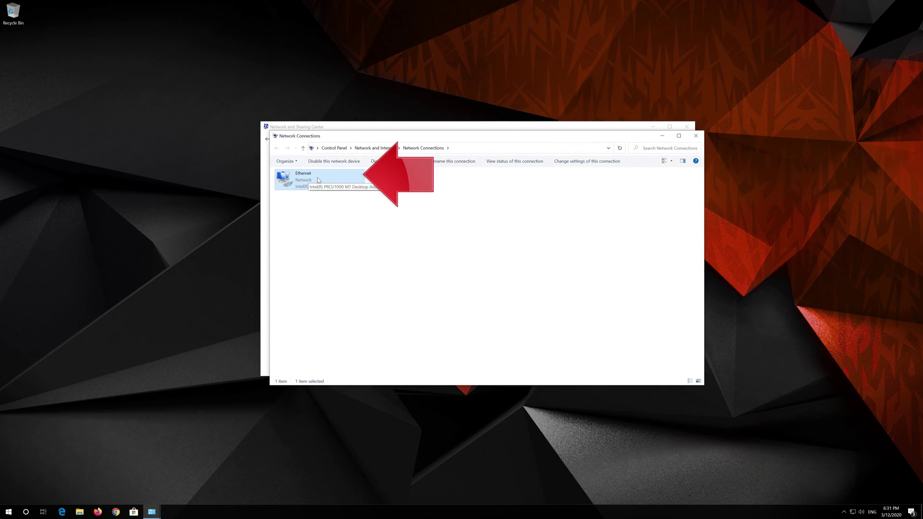
{"action": "right_click", "coordinate": [317, 180]}
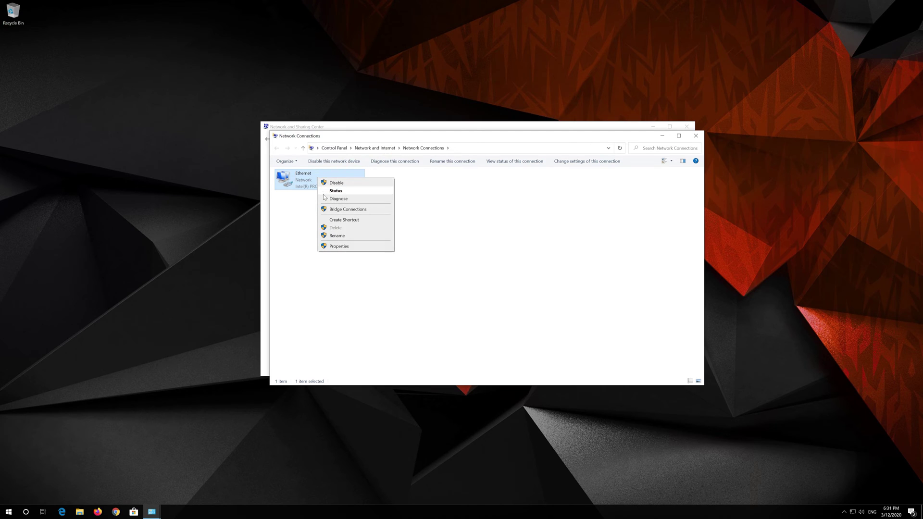
{"action": "left_click", "coordinate": [348, 248]}
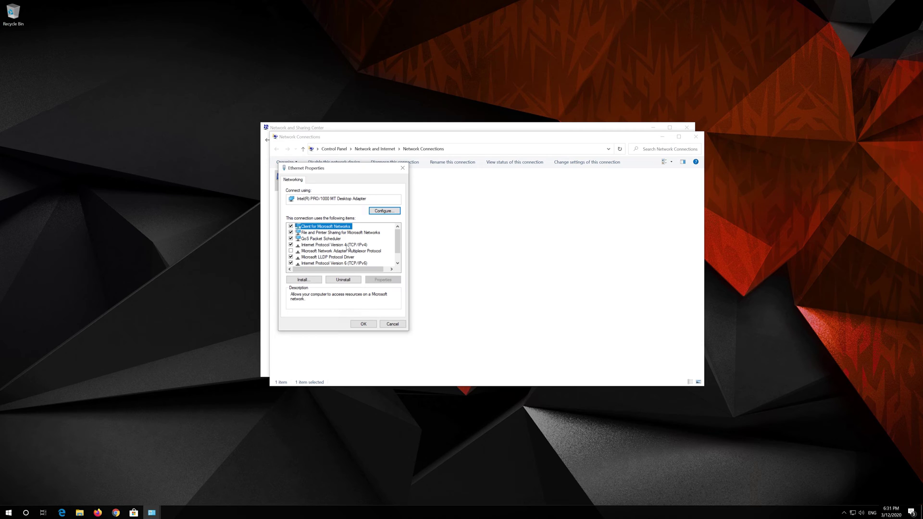
{"action": "left_click_drag", "start_coordinate": [343, 172], "coordinate": [485, 176]}
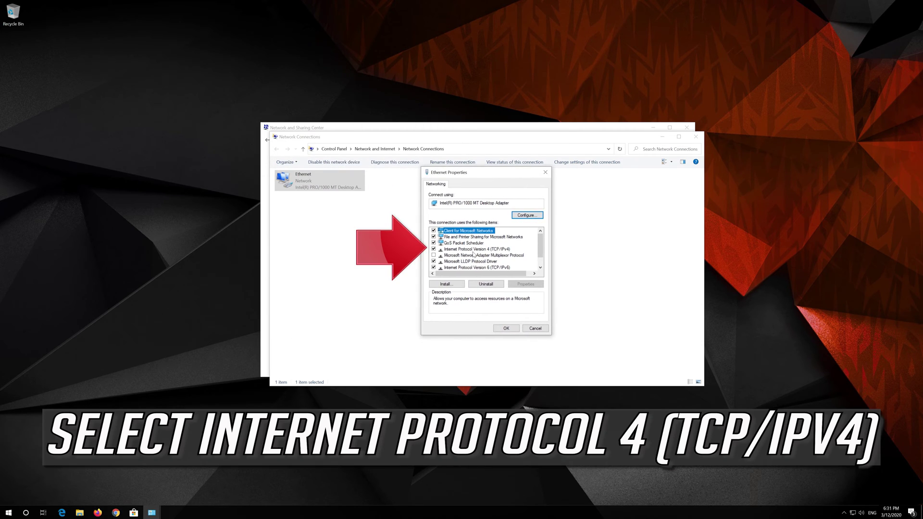
{"action": "left_click", "coordinate": [498, 250]}
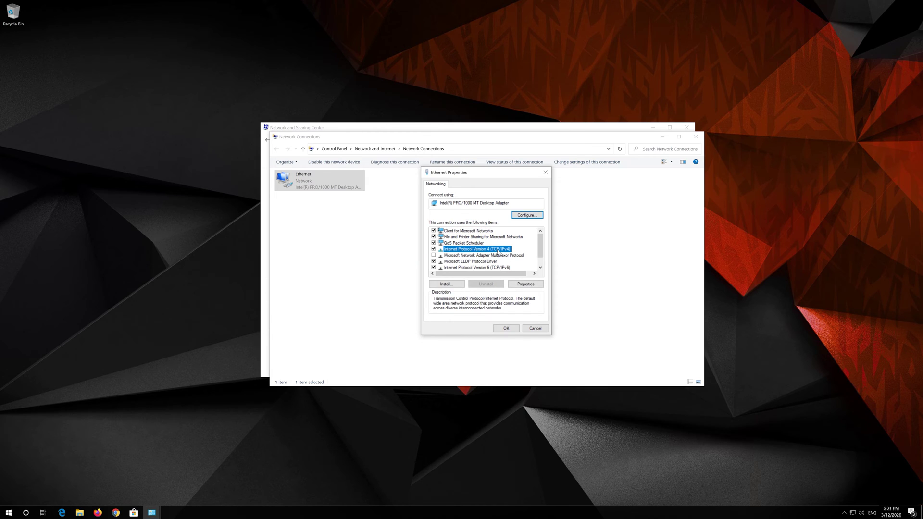
{"action": "left_click", "coordinate": [525, 284]}
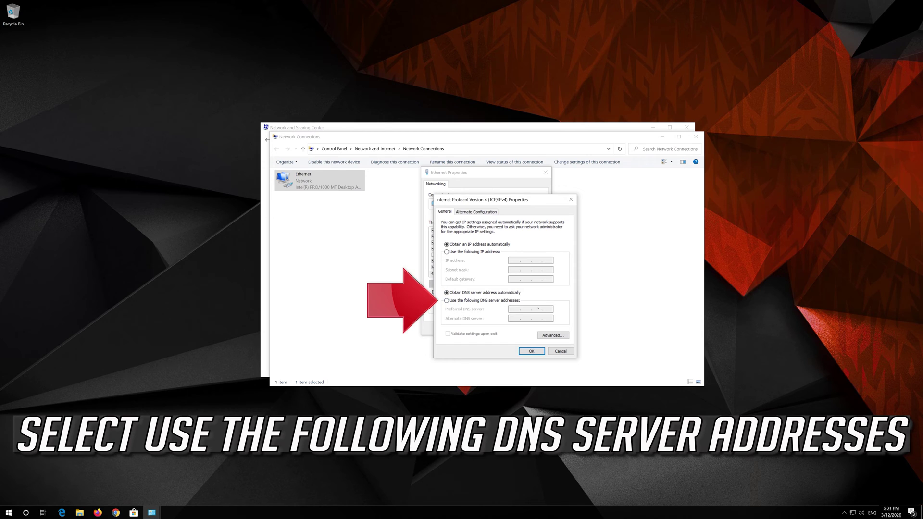
{"action": "left_click", "coordinate": [446, 300]}
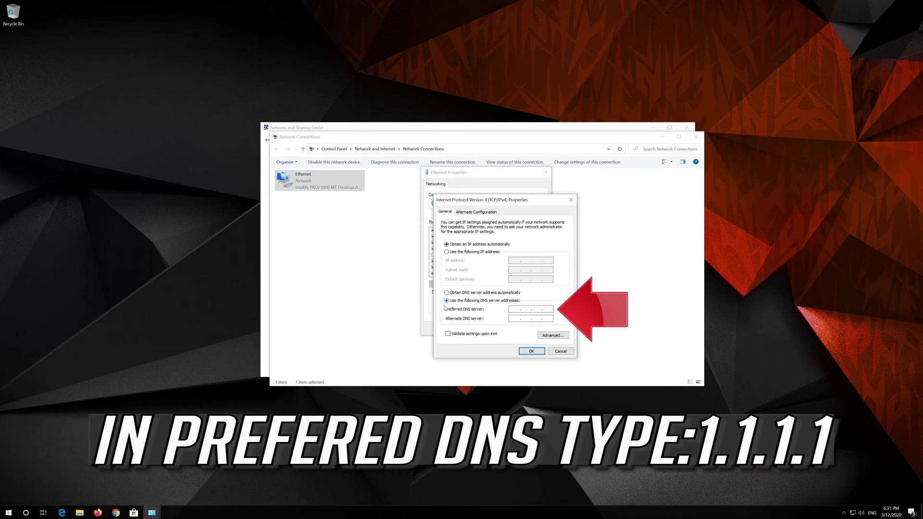
Set the preferred DNS server to 1.1.1.1 and the alternate to 1.0.0.1, confirm, and close the Ethernet properties and network windows
{"action": "left_click", "coordinate": [514, 310]}
{"action": "type", "text": "1.1.1.1"}
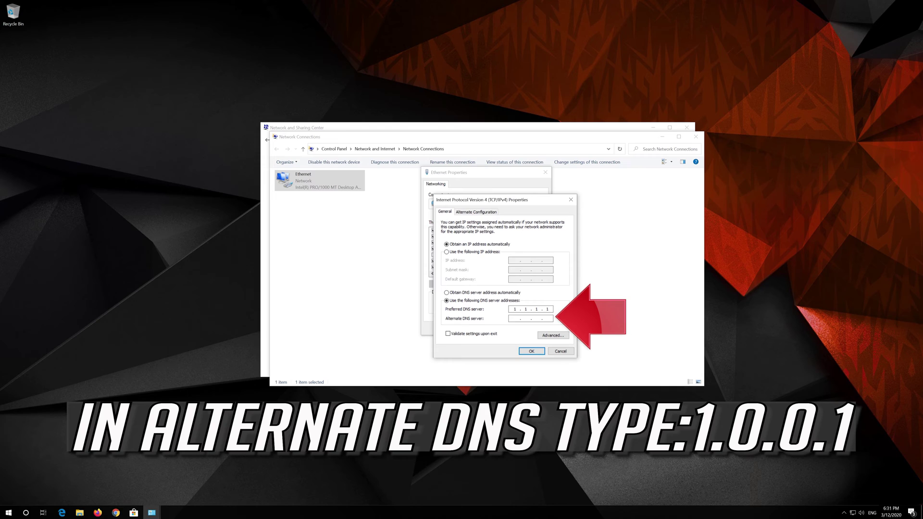
{"action": "left_click", "coordinate": [513, 318]}
{"action": "type", "text": "1.0.0."}
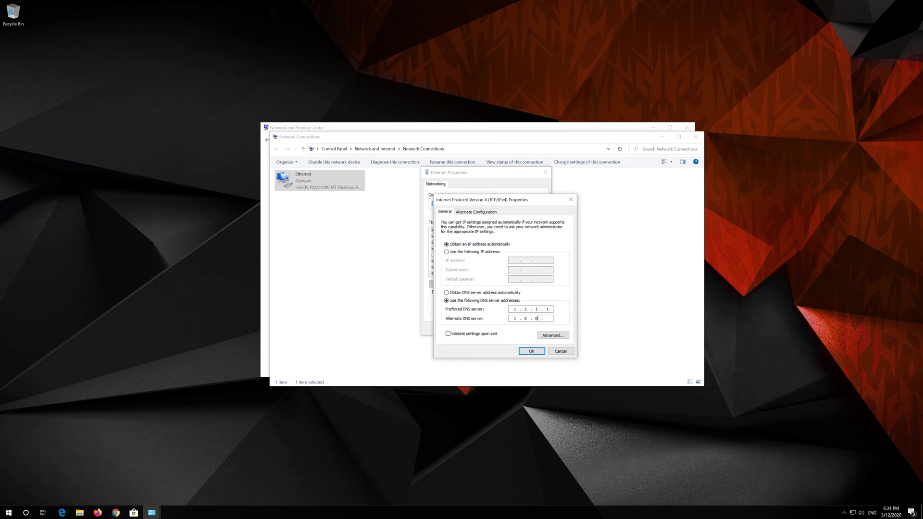
{"action": "type", "text": "1"}
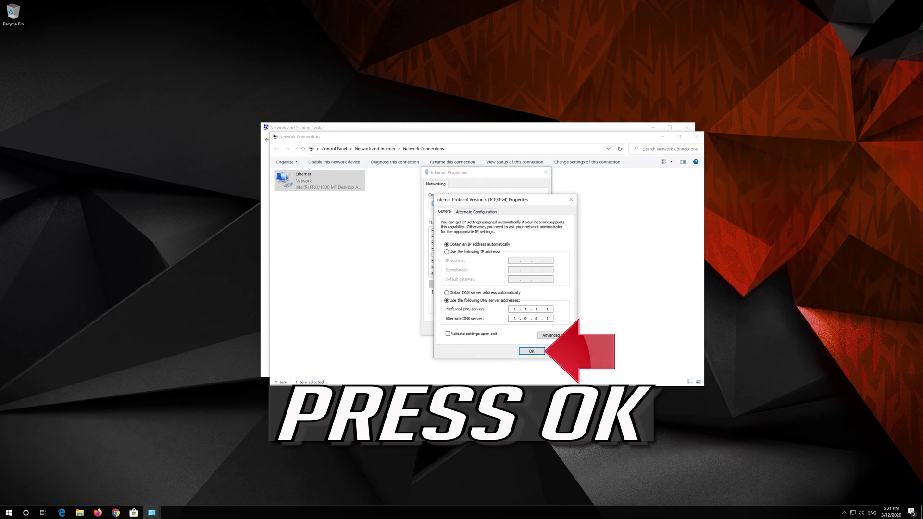
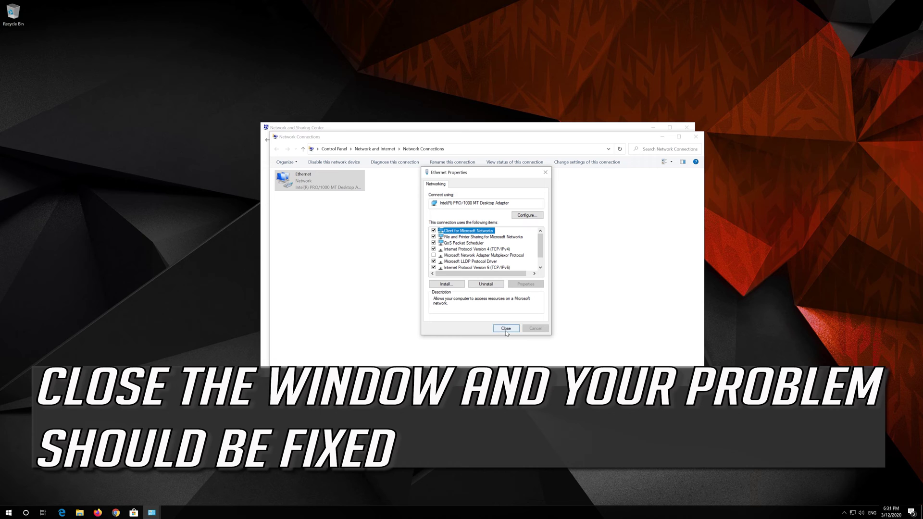
{"action": "left_click", "coordinate": [506, 328]}
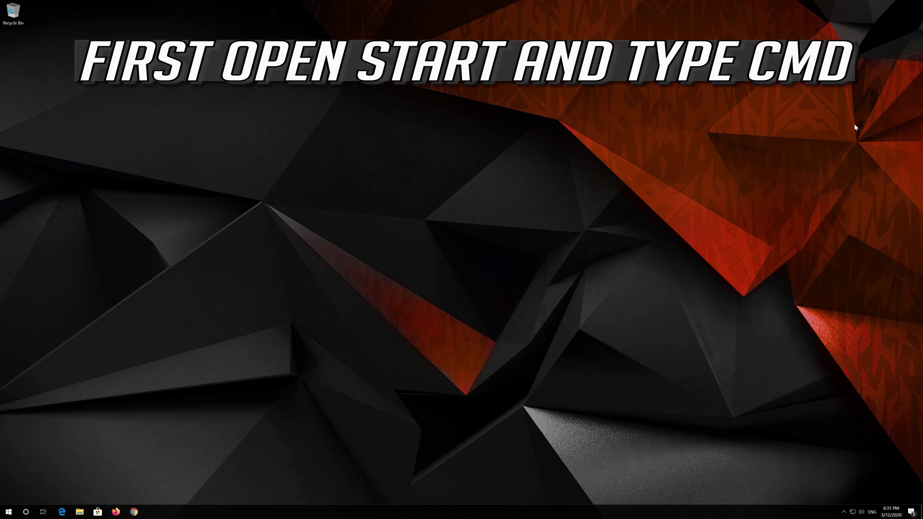
Launch Command Prompt as administrator, allowing it to make changes, and enlarge and centre its window on the desktop
{"action": "key", "text": "super"}
{"action": "type", "text": "cmd"}
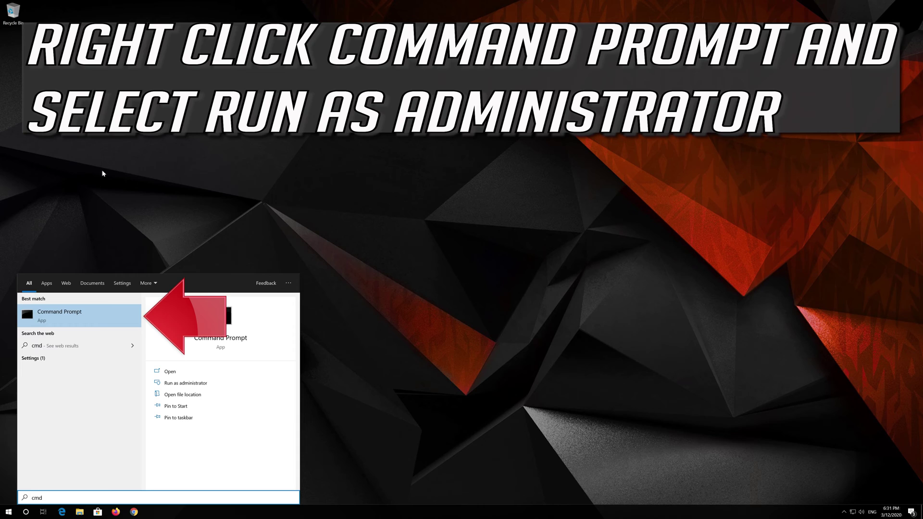
{"action": "right_click", "coordinate": [95, 322]}
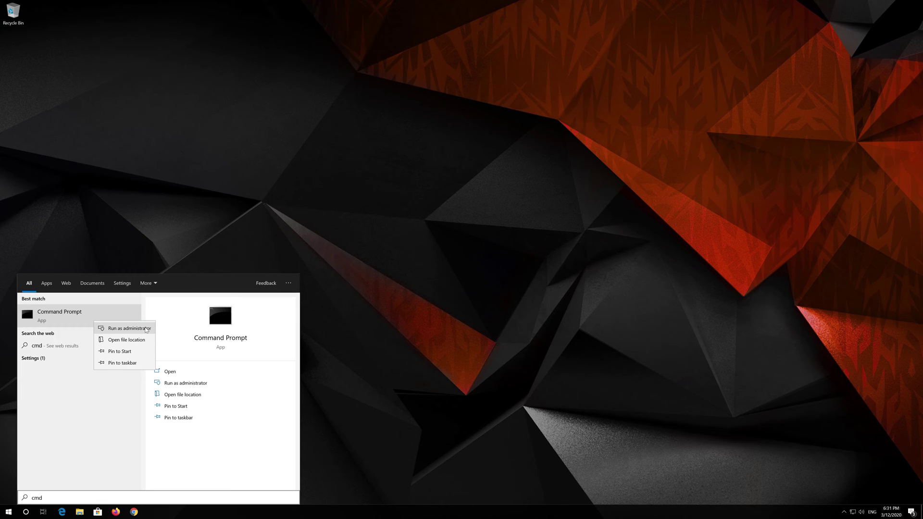
{"action": "left_click", "coordinate": [145, 330]}
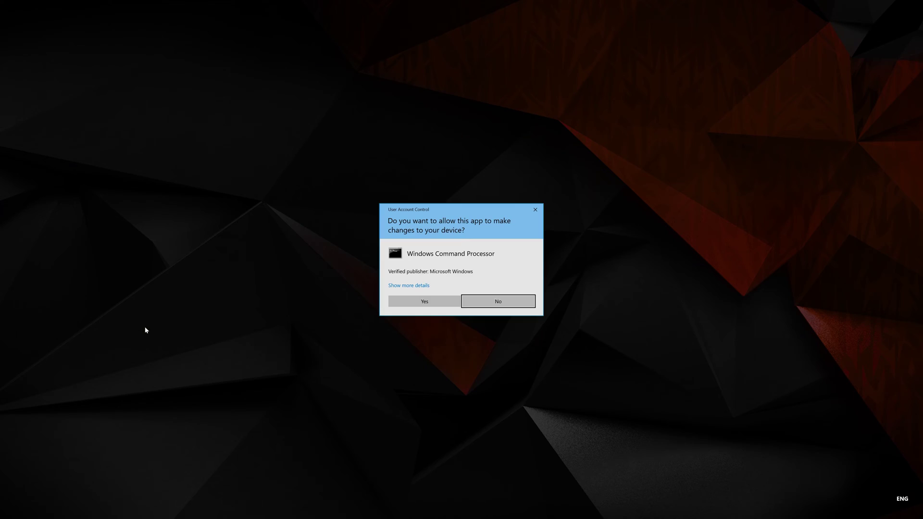
{"action": "left_click", "coordinate": [424, 301]}
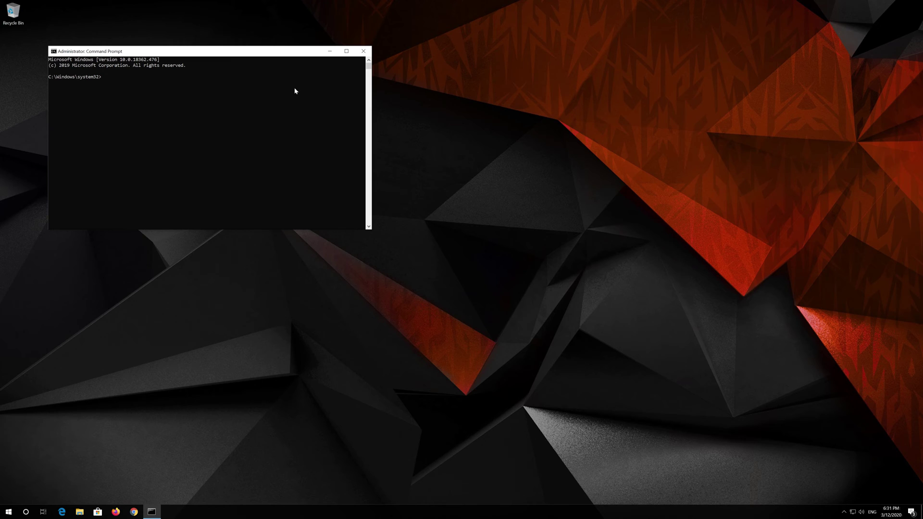
{"action": "left_click_drag", "start_coordinate": [279, 51], "coordinate": [493, 150]}
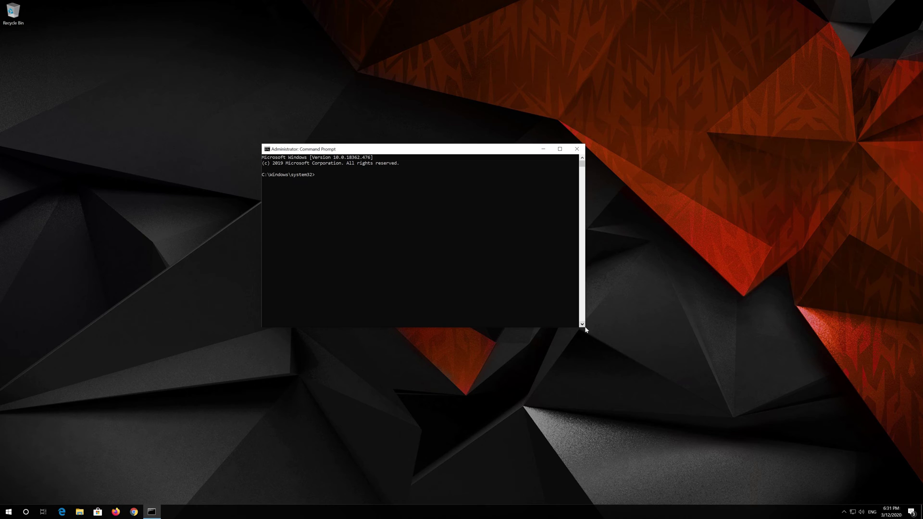
{"action": "left_click_drag", "start_coordinate": [585, 328], "coordinate": [638, 345]}
{"action": "left_click_drag", "start_coordinate": [506, 152], "coordinate": [516, 140]}
Reset the TCP/IP stack by running netsh int ip reset C:\resetlog.txt
{"action": "type", "text": "netsh int i"}
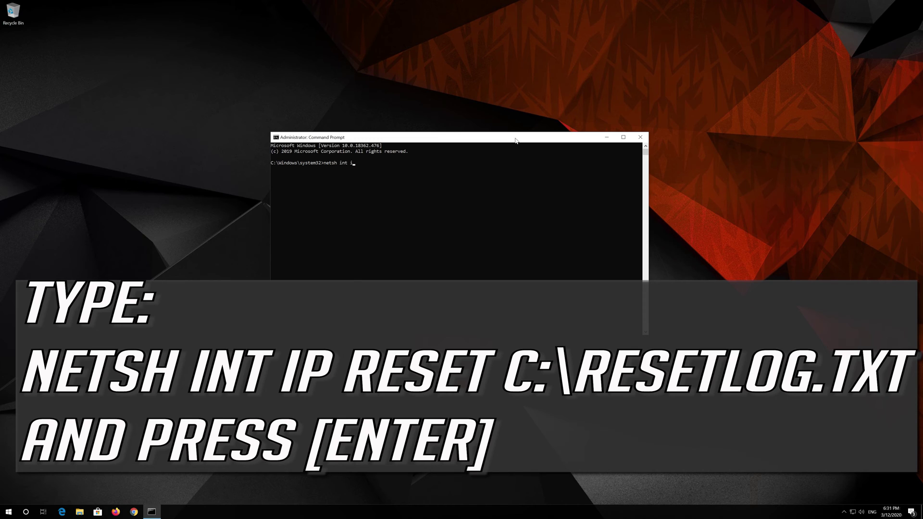
{"action": "type", "text": "eset C:\\resetlog.txt"}
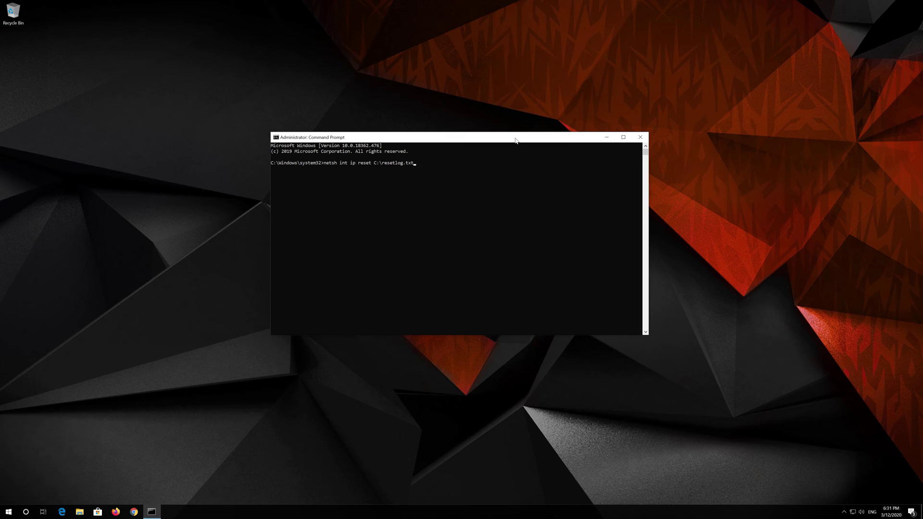
{"action": "key", "text": "Return"}
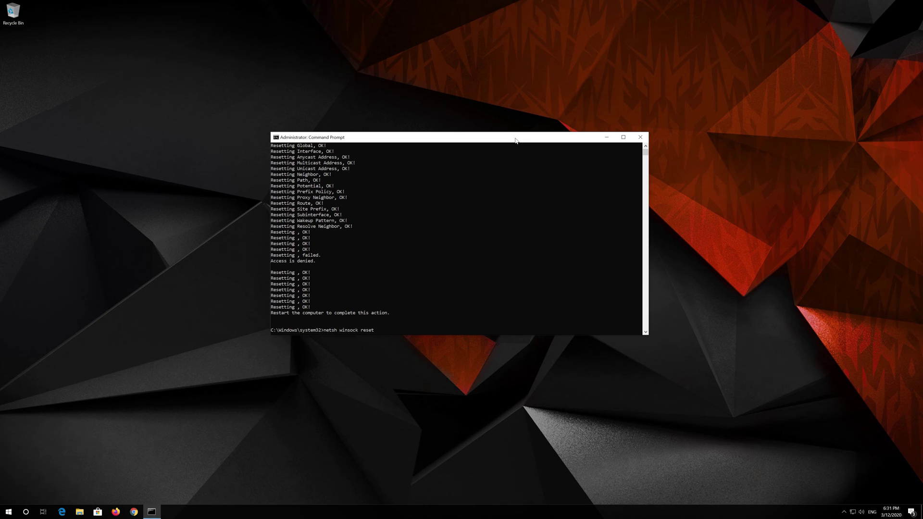
Run netsh winsock reset and ipconfig /flushdns, and leave the Command Prompt with exit
{"action": "key", "text": "Return"}
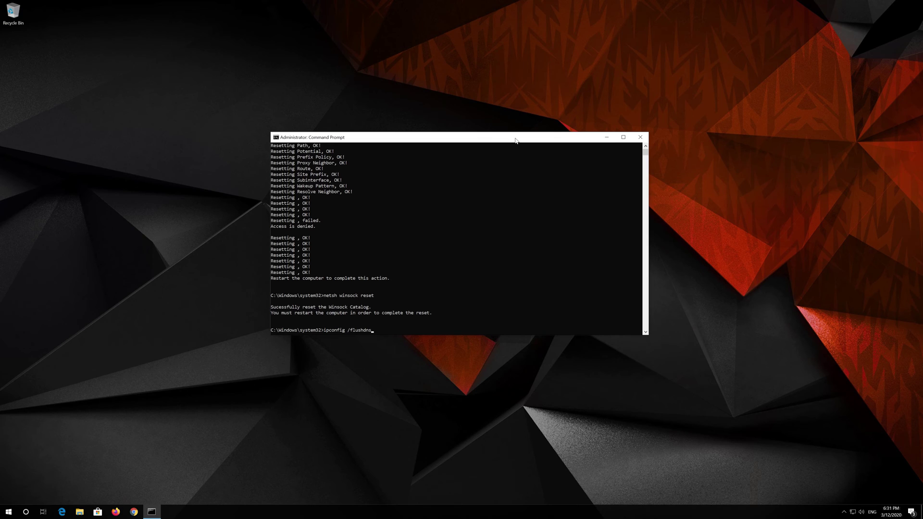
{"action": "key", "text": "Return"}
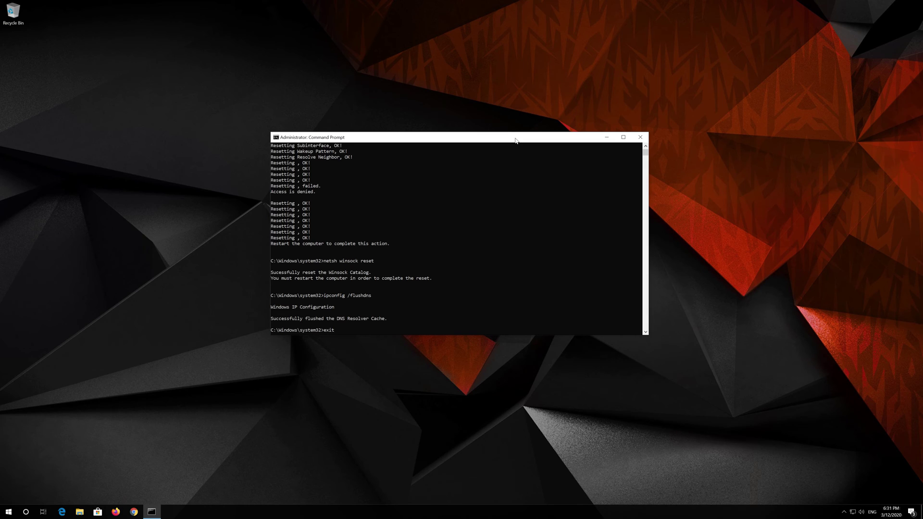
{"action": "key", "text": "Return"}
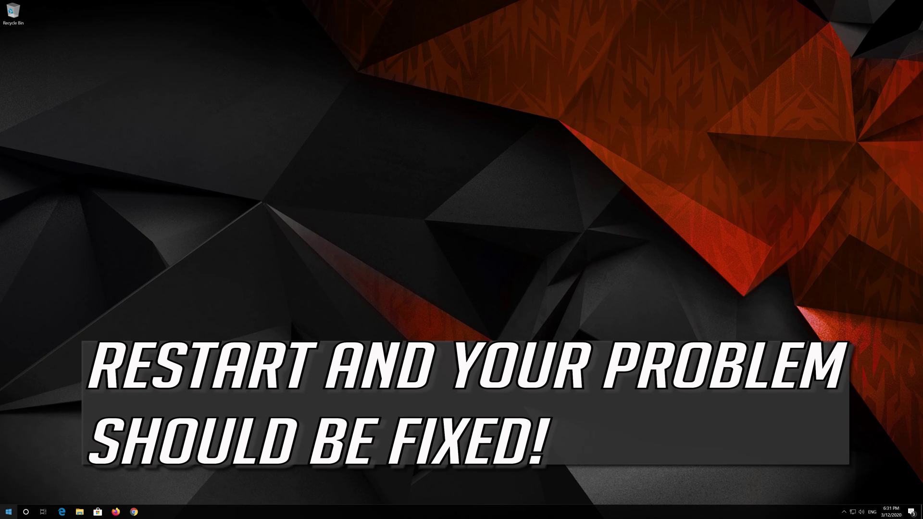
Restart the PC to complete the TCP/IP and Winsock resets
{"action": "left_click", "coordinate": [9, 512]}
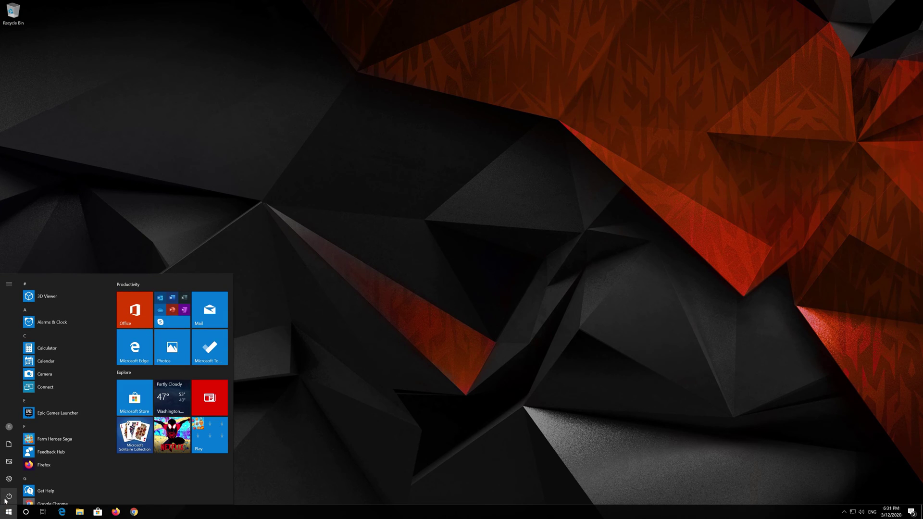
{"action": "left_click", "coordinate": [7, 499]}
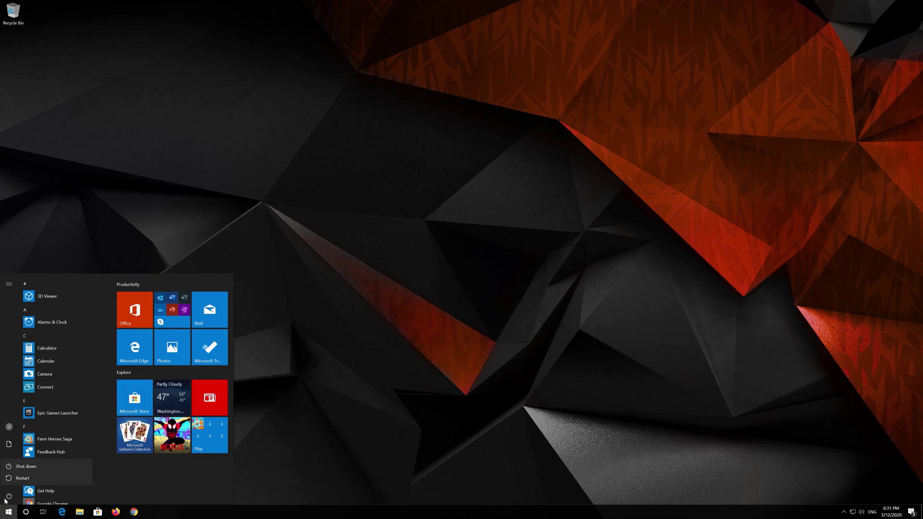
{"action": "left_click", "coordinate": [23, 477]}
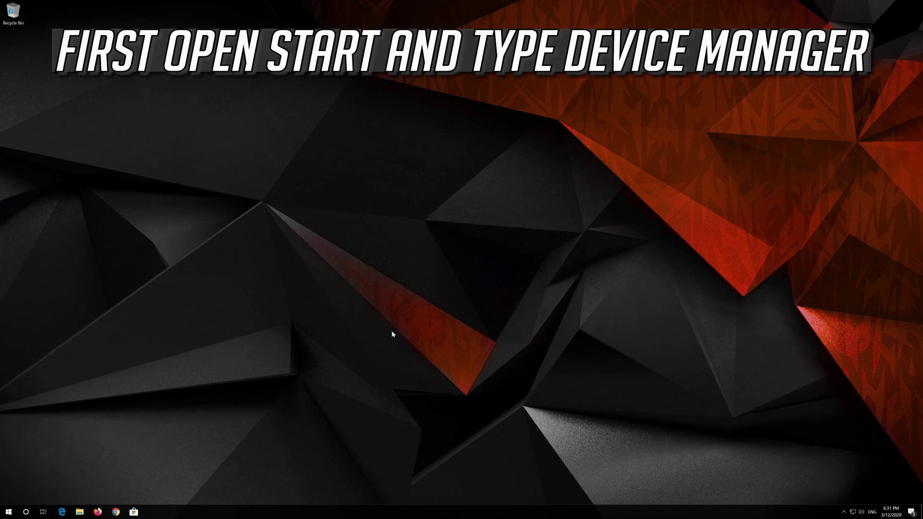
Open Device Manager, centre its window, and expand the Network adapters category
{"action": "key", "text": "super"}
{"action": "type", "text": "device manager"}
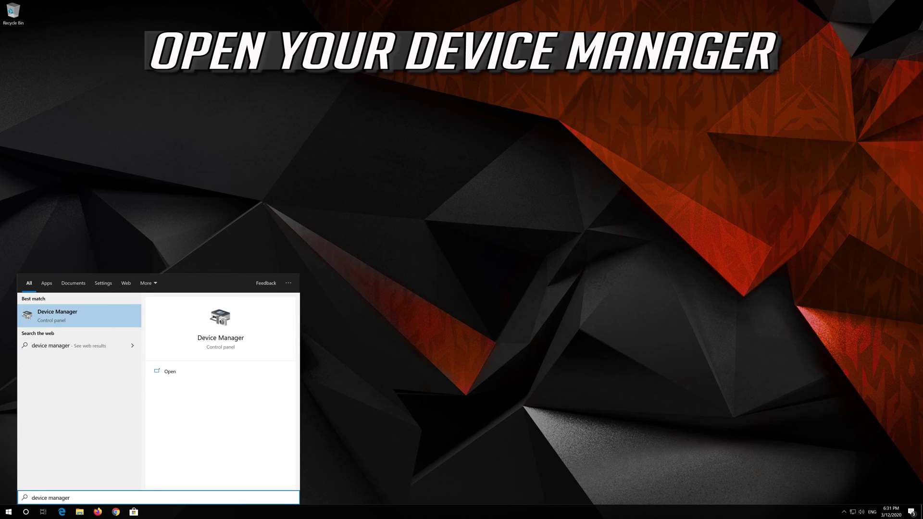
{"action": "left_click", "coordinate": [70, 317]}
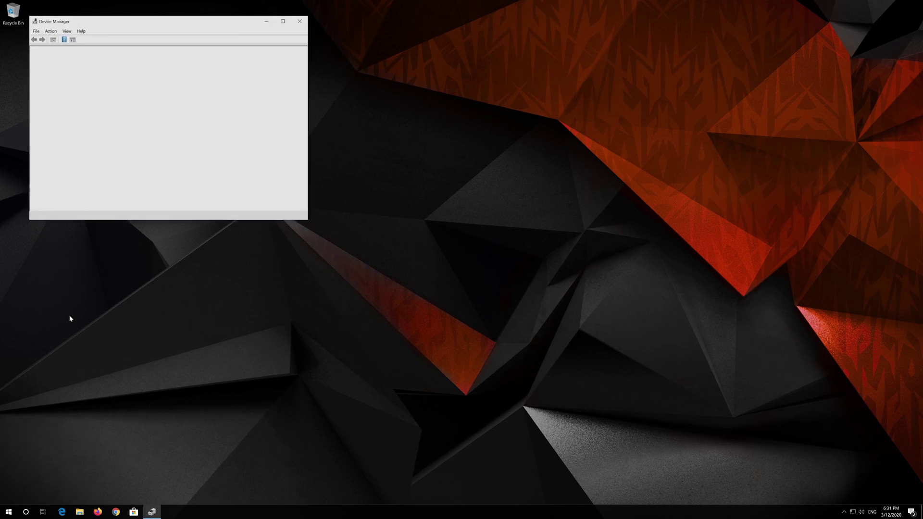
{"action": "left_click_drag", "start_coordinate": [170, 25], "coordinate": [414, 123]}
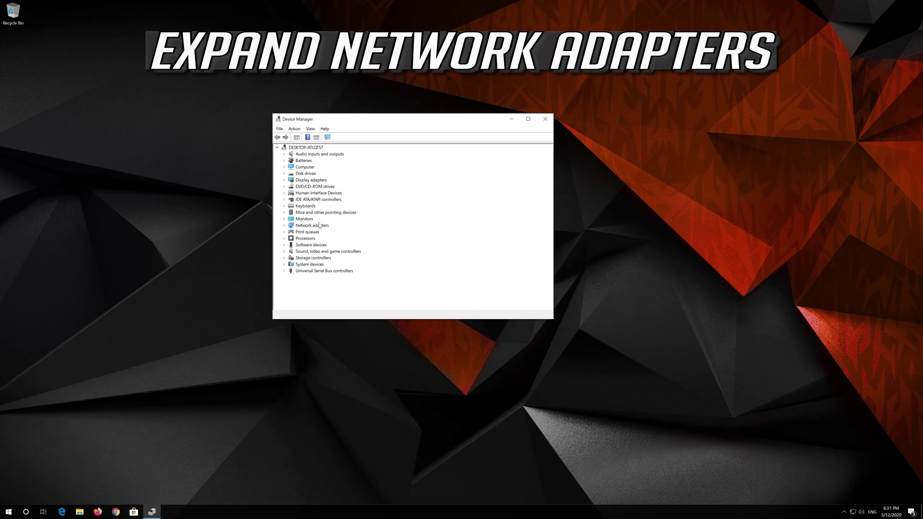
{"action": "left_click", "coordinate": [284, 226]}
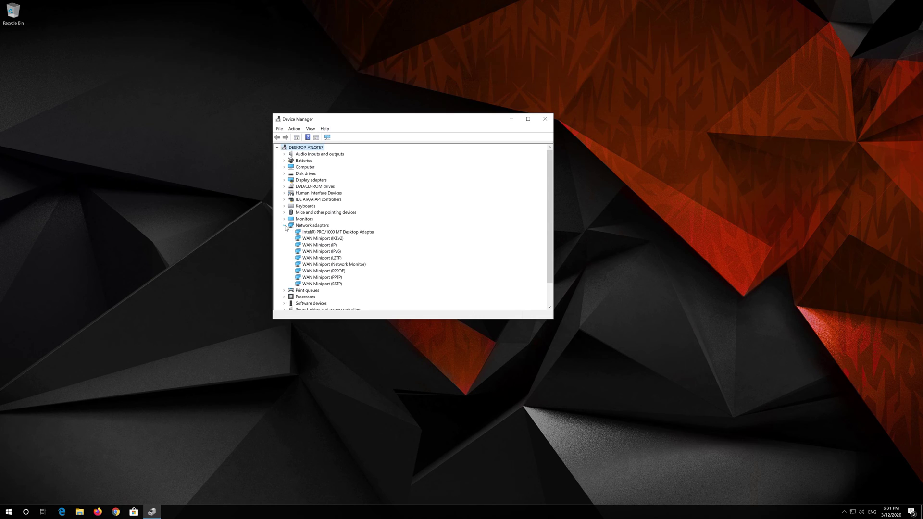
Uninstall the Intel(R) PRO/1000 MT Desktop Adapter device, confirming the removal, and close Device Manager
{"action": "left_click", "coordinate": [309, 232]}
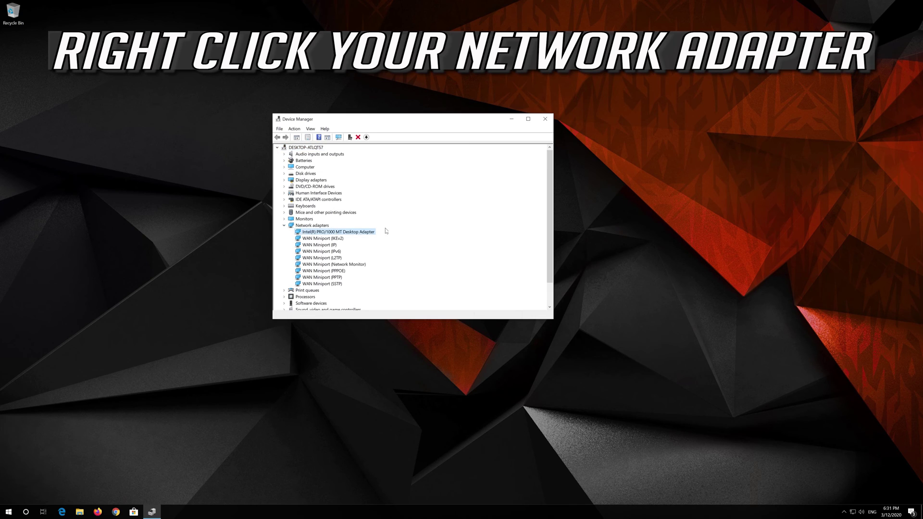
{"action": "right_click", "coordinate": [342, 233]}
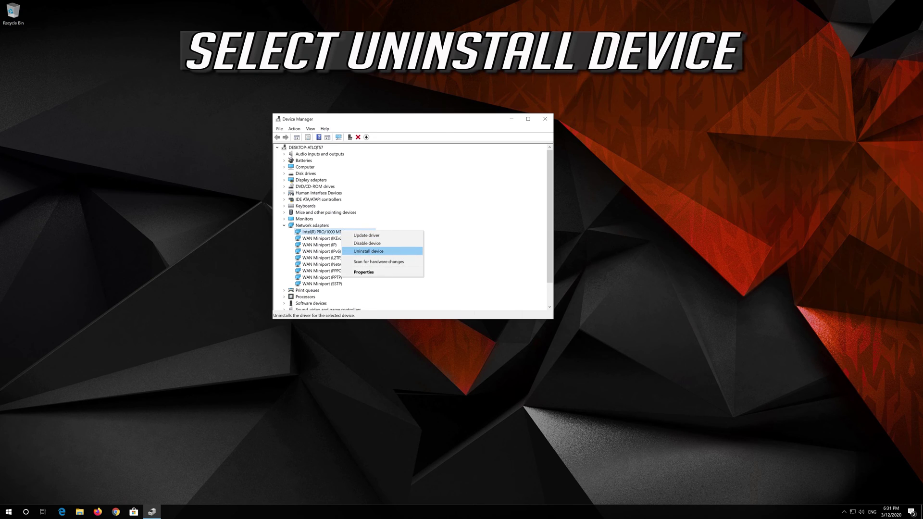
{"action": "left_click", "coordinate": [385, 252]}
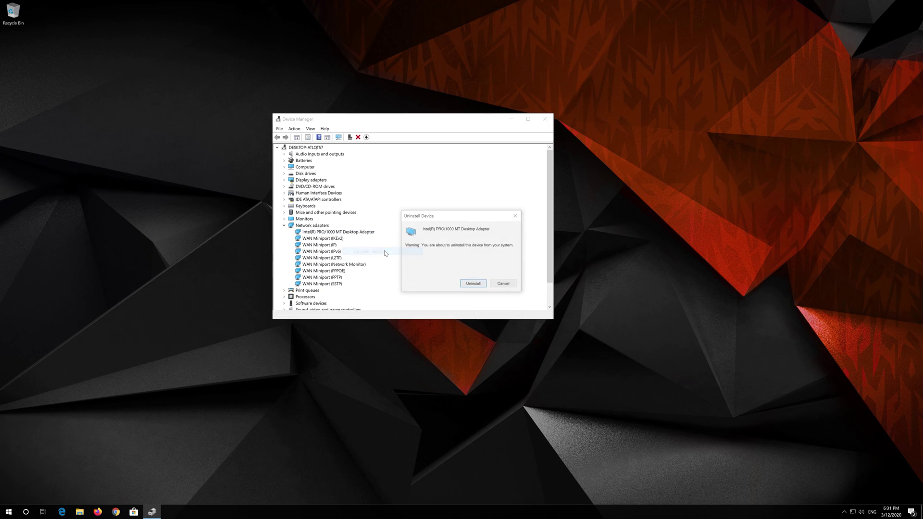
{"action": "left_click", "coordinate": [473, 284]}
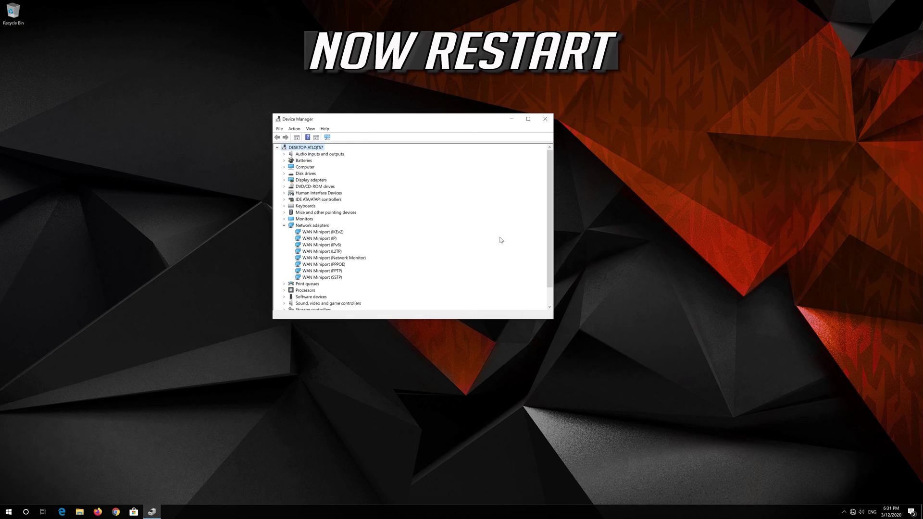
{"action": "left_click", "coordinate": [551, 120]}
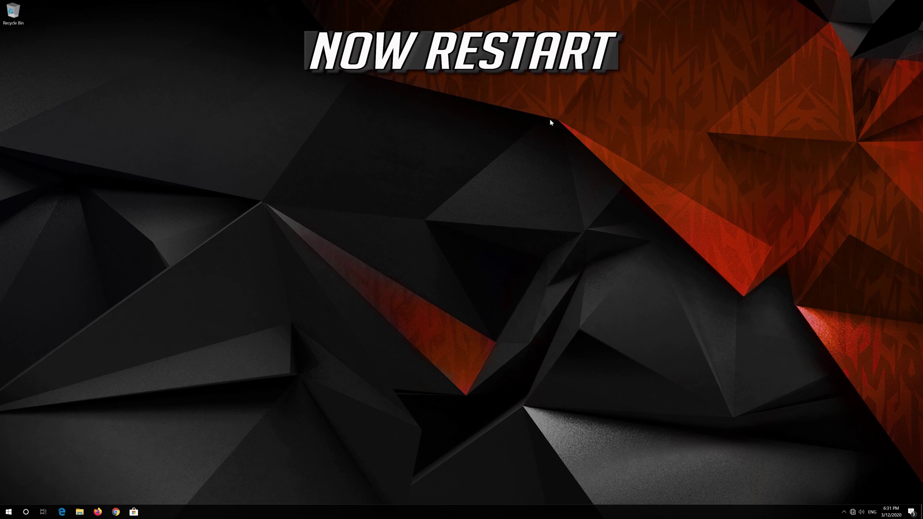
Restart the PC so the network adapter is reinstalled, and open Firefox to check the internet connection
{"action": "left_click", "coordinate": [8, 512]}
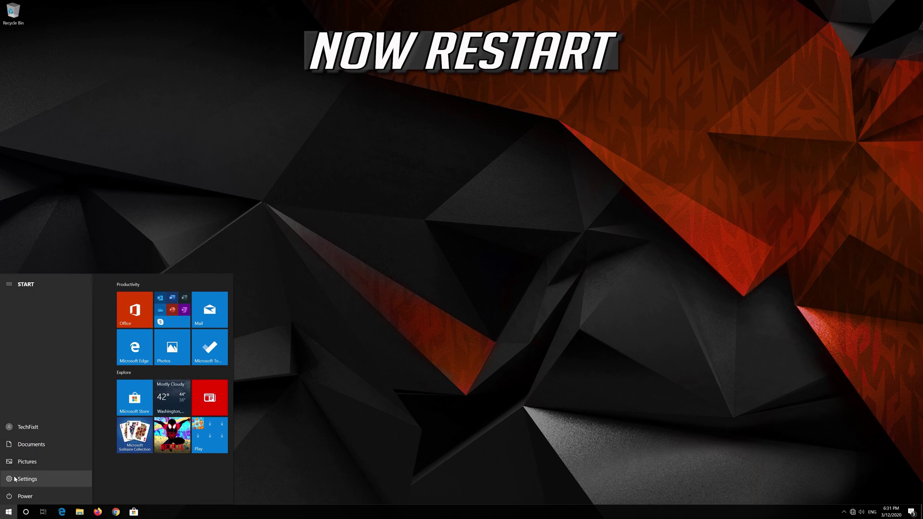
{"action": "left_click", "coordinate": [19, 496]}
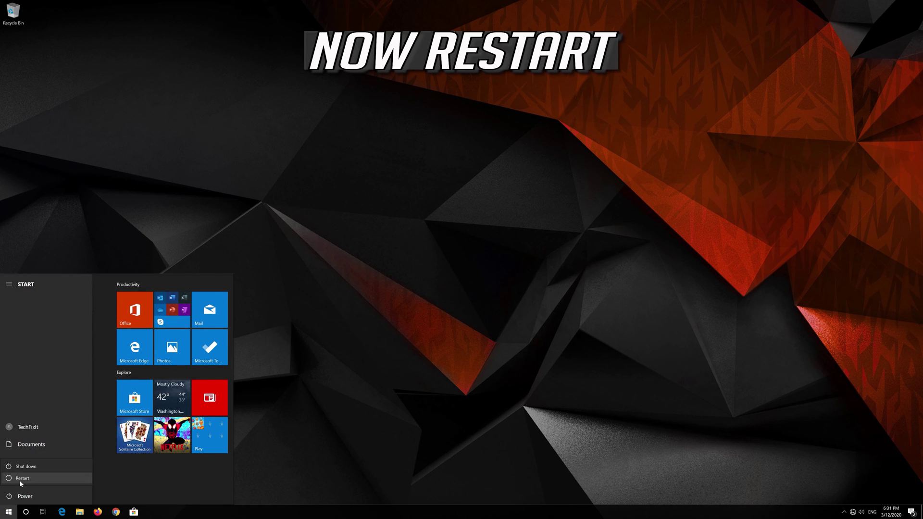
{"action": "left_click", "coordinate": [22, 481]}
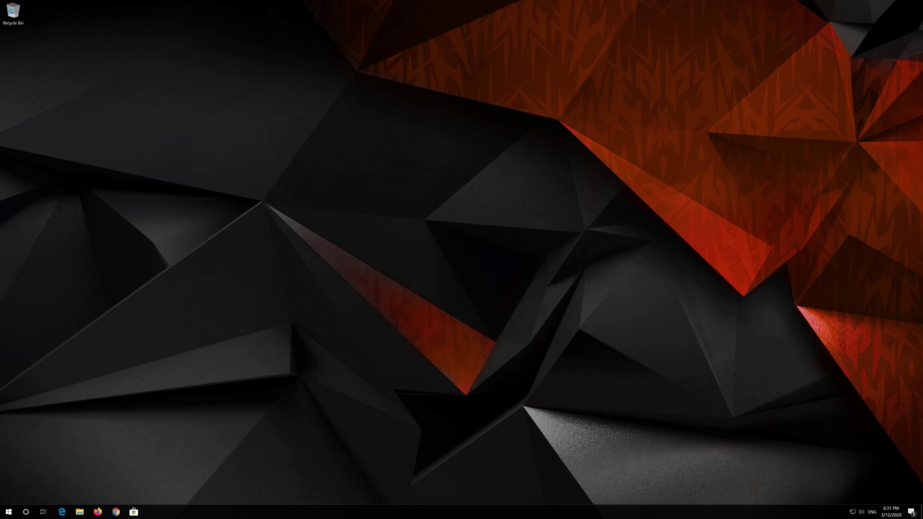
{"action": "left_click", "coordinate": [95, 512]}
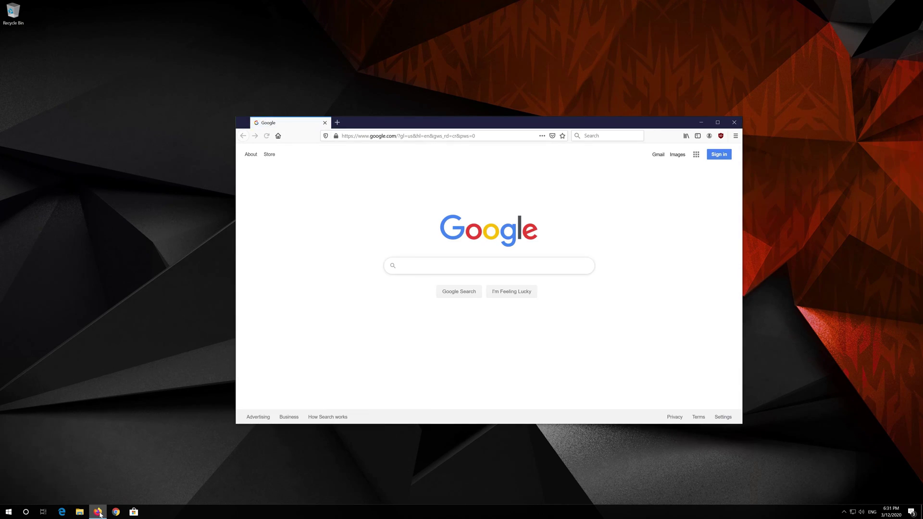